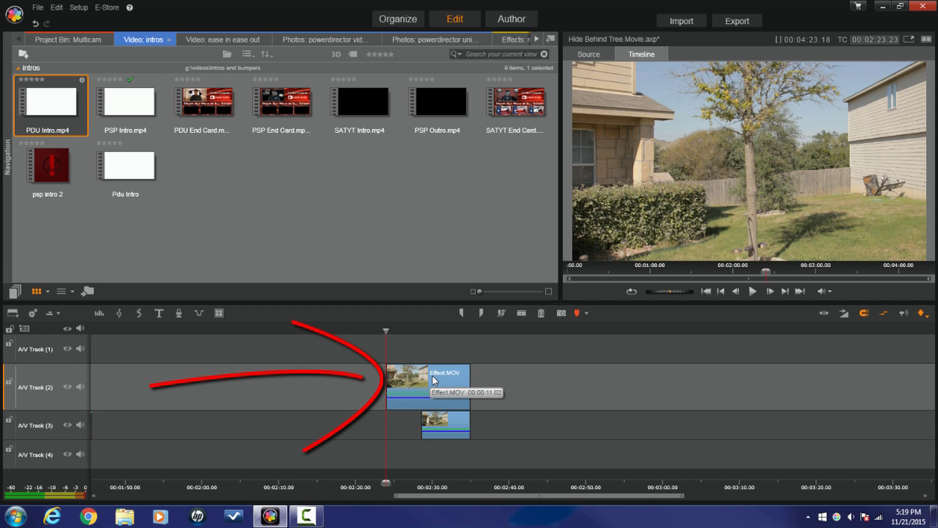
- Scrub to about 02:26, hide A/V Track 2's video, and preview the lower clip alone
{"action": "left_click", "coordinate": [385, 330]}
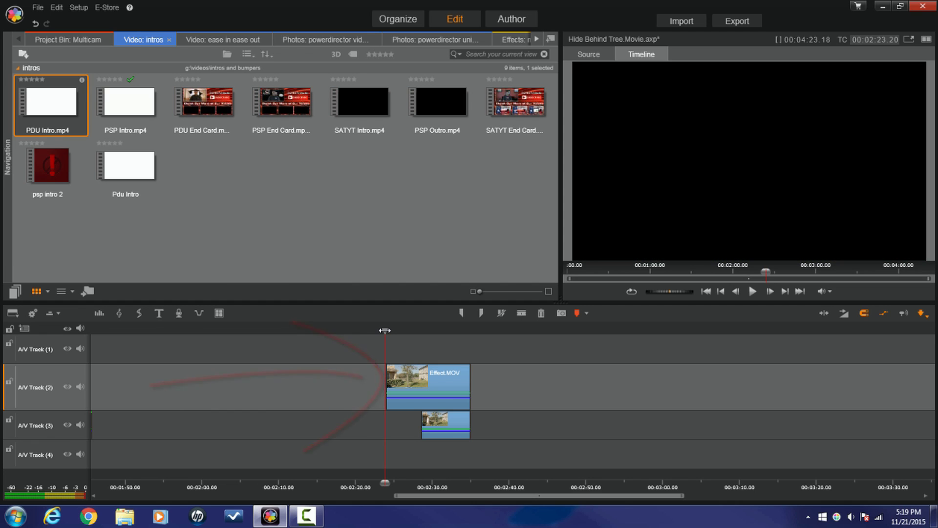
{"action": "left_click_drag", "start_coordinate": [385, 330], "coordinate": [411, 372]}
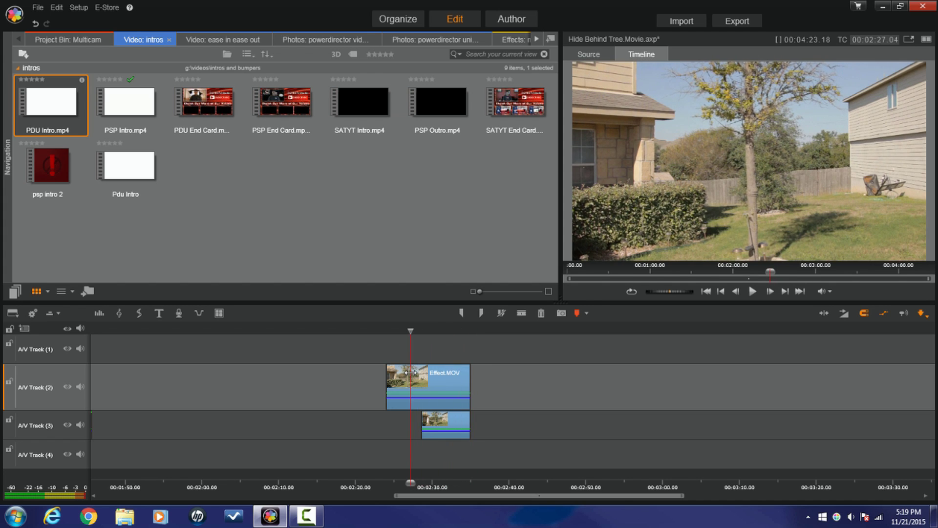
{"action": "left_click", "coordinate": [67, 387]}
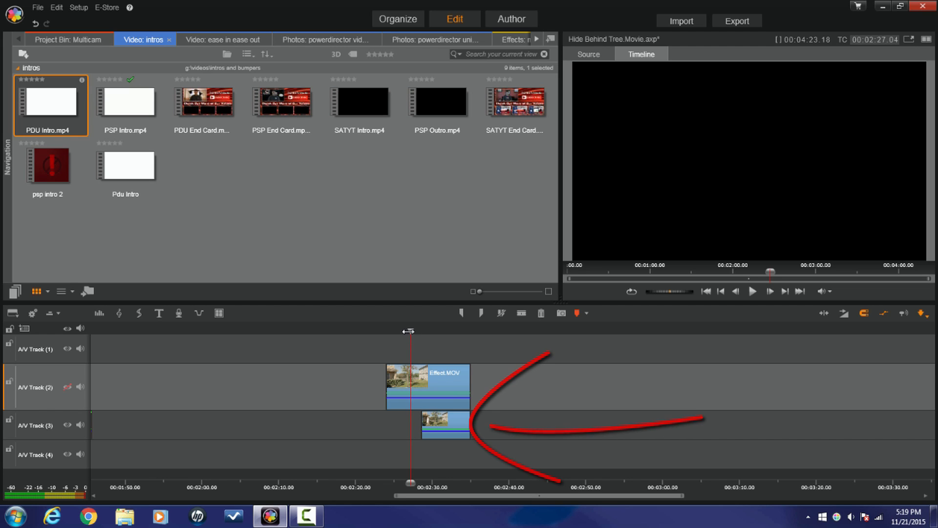
{"action": "left_click_drag", "start_coordinate": [408, 331], "coordinate": [446, 344]}
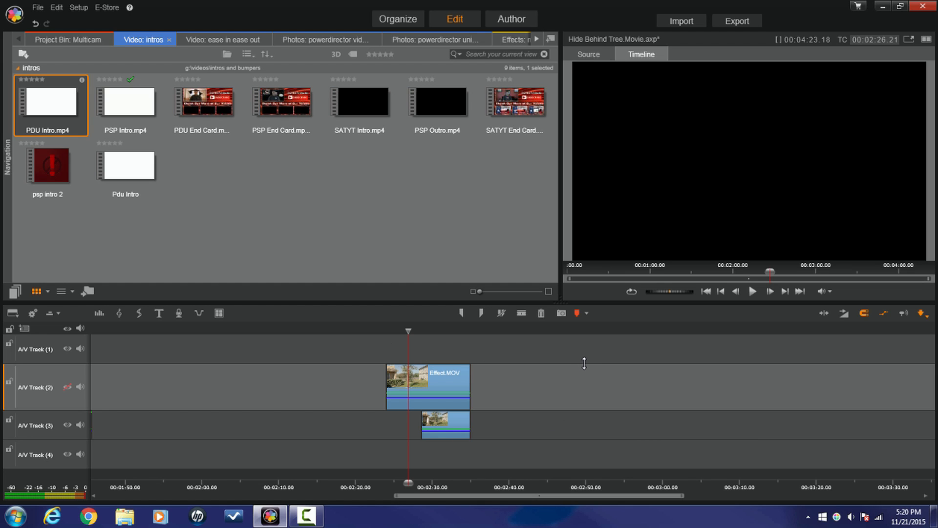
- Restore A/V Track 2's video in the preview and jump to 00:02:28.14
{"action": "left_click", "coordinate": [68, 386]}
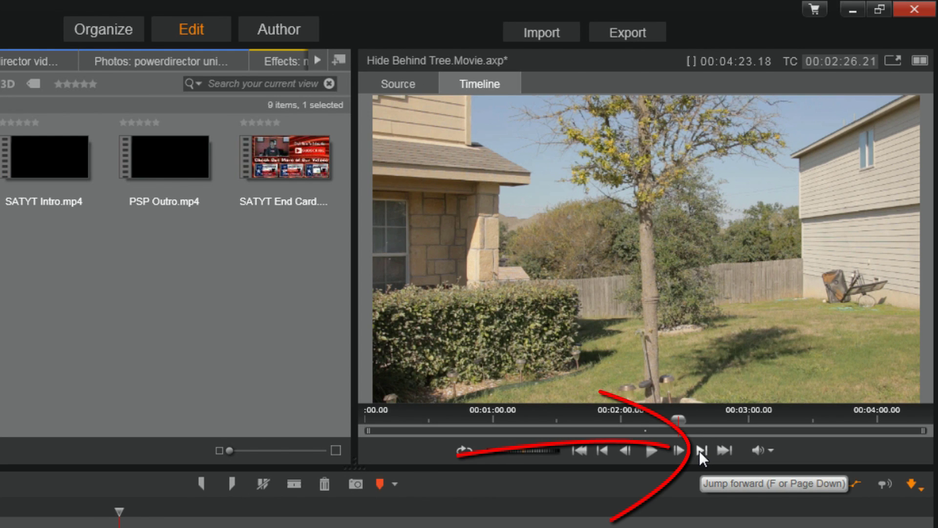
{"action": "left_click", "coordinate": [699, 450]}
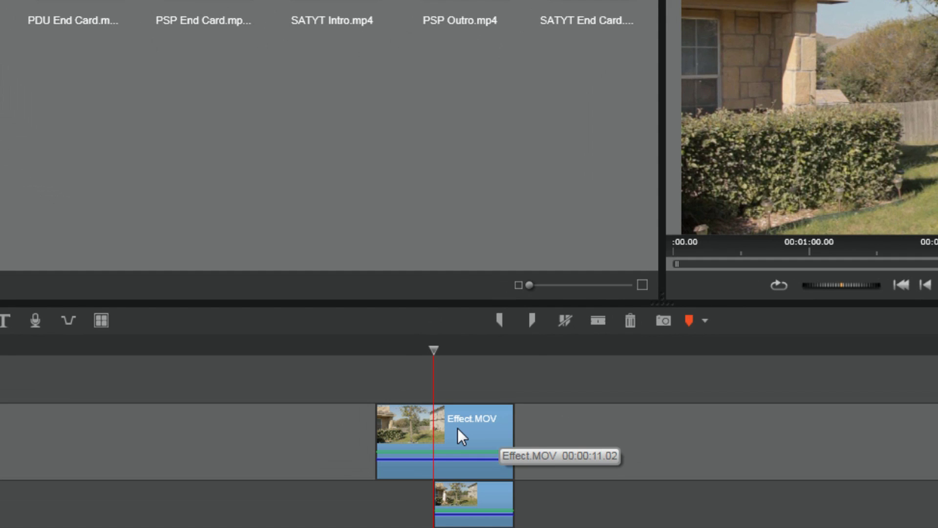
- Open Effect.MOV's effects editor and apply 2D Editor Advanced from the 2D-3D category
{"action": "right_click", "coordinate": [457, 427]}
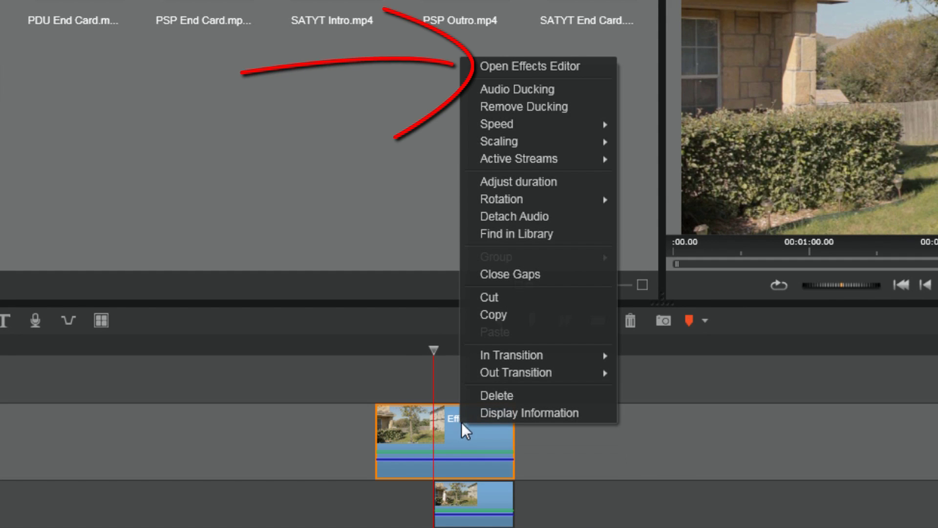
{"action": "left_click", "coordinate": [535, 63]}
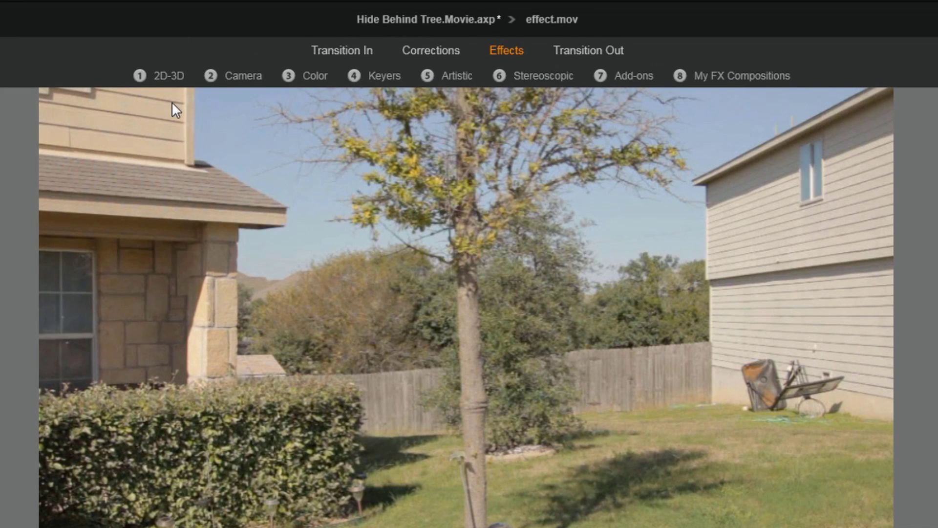
{"action": "left_click", "coordinate": [180, 75]}
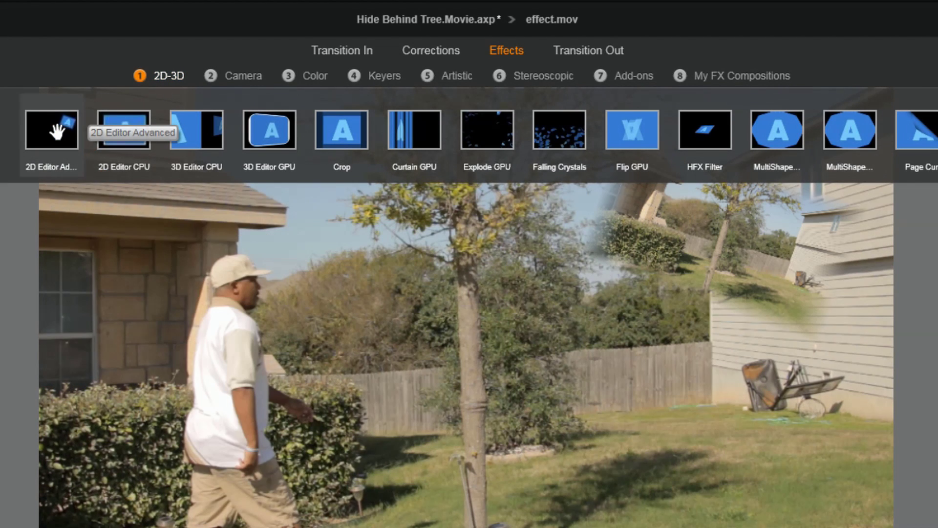
{"action": "left_click", "coordinate": [57, 131]}
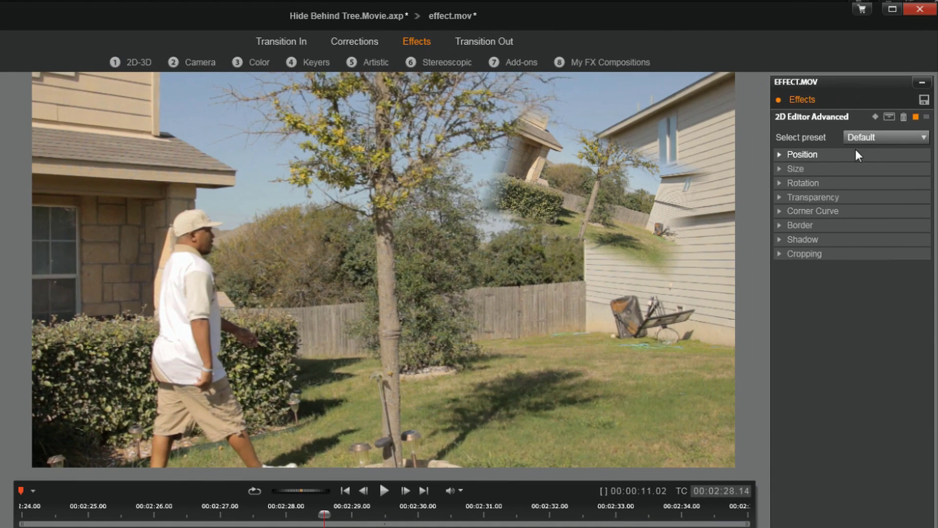
- Set 2D Editor Advanced to No Preset, enable keyframing, and step to 02:28.15
{"action": "left_click", "coordinate": [924, 138]}
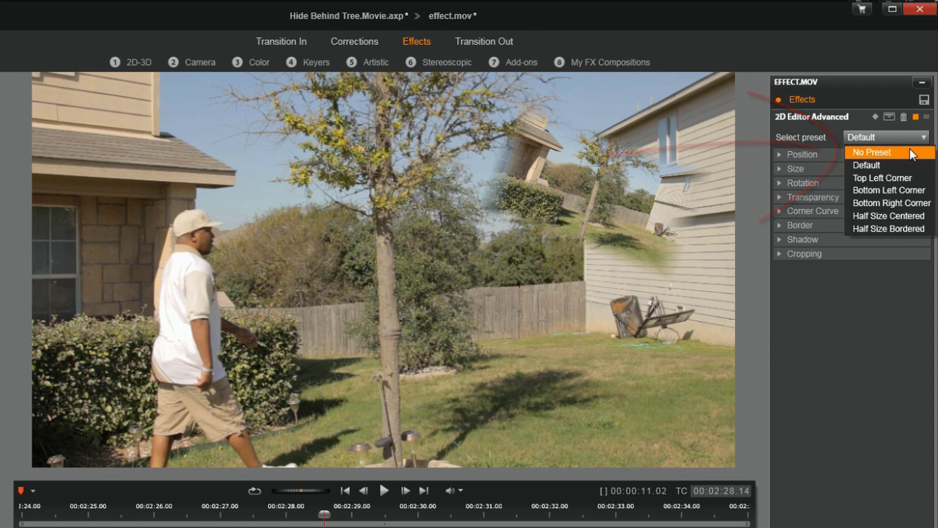
{"action": "left_click", "coordinate": [910, 152]}
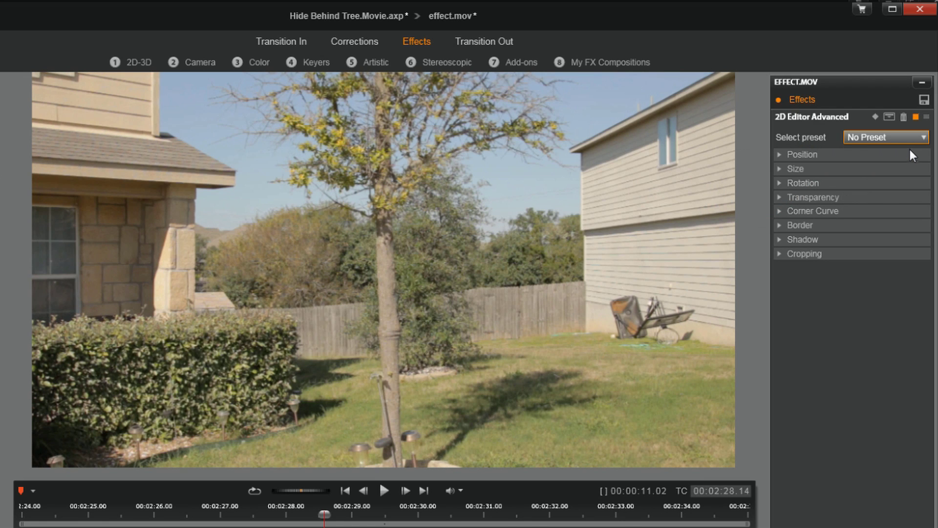
{"action": "left_click", "coordinate": [875, 116]}
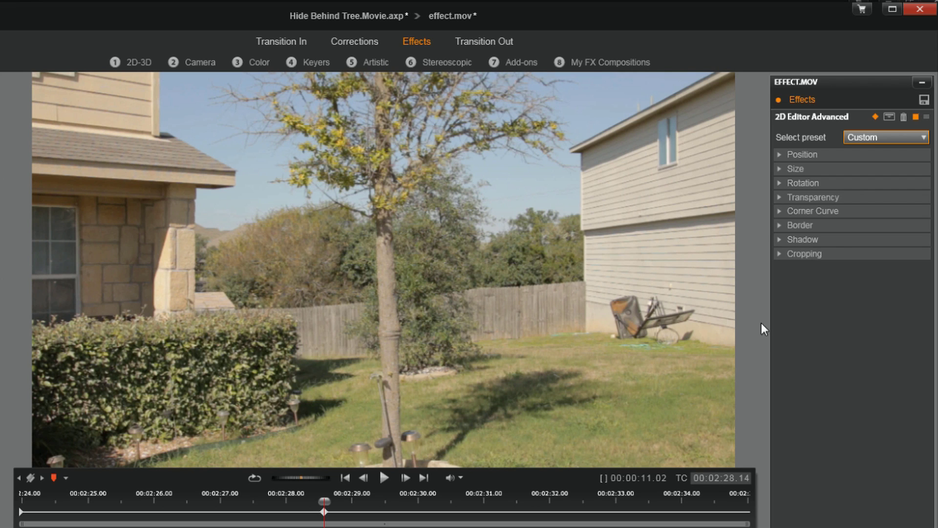
{"action": "left_click", "coordinate": [404, 477]}
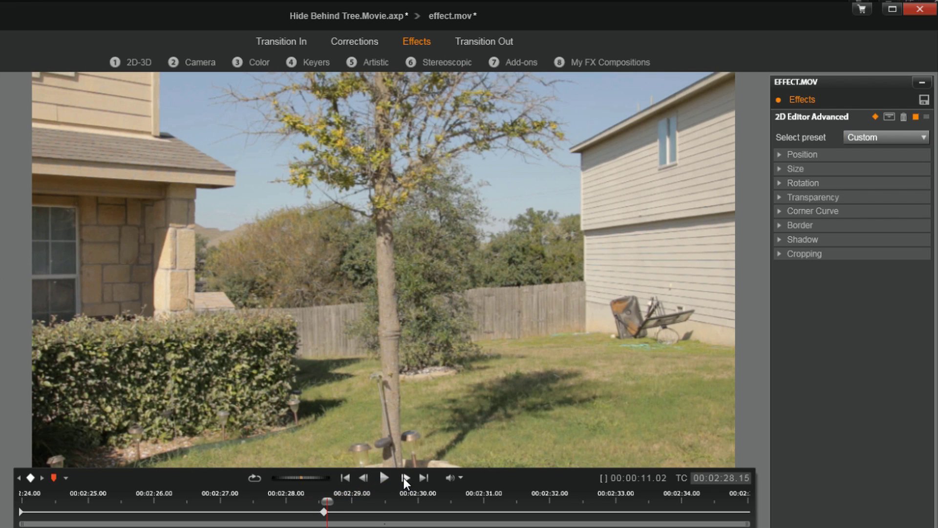
- Raise the Cropping Right % to 48.8 at 02:28.15, then scrub back to review it
{"action": "left_click", "coordinate": [779, 254]}
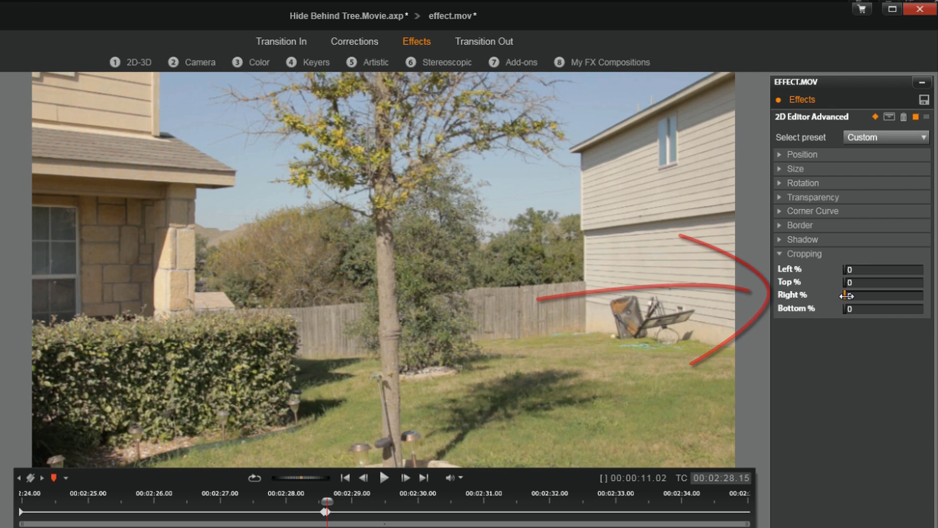
{"action": "left_click_drag", "start_coordinate": [847, 296], "coordinate": [857, 296]}
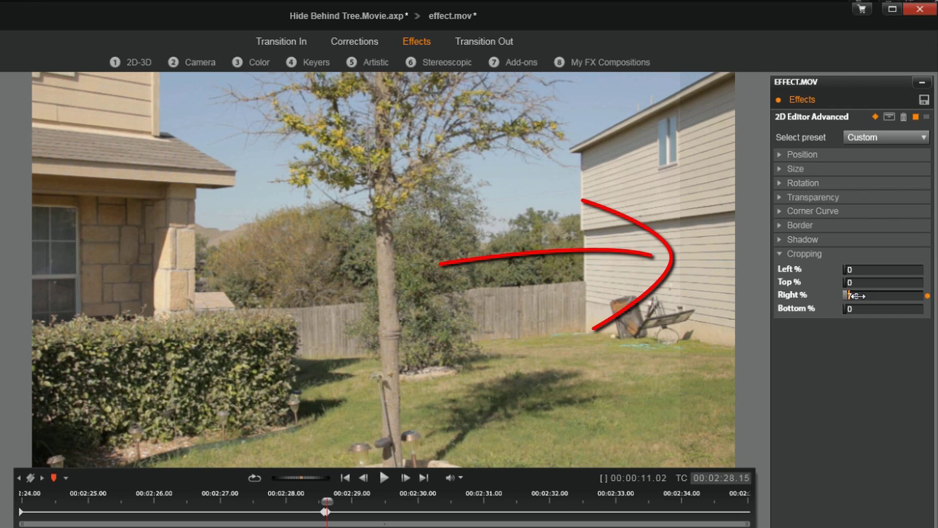
{"action": "mouse_move", "coordinate": [855, 296]}
{"action": "left_mouse_down"}
{"action": "mouse_move", "coordinate": [886, 307]}
{"action": "mouse_move", "coordinate": [922, 299]}
{"action": "left_mouse_up"}
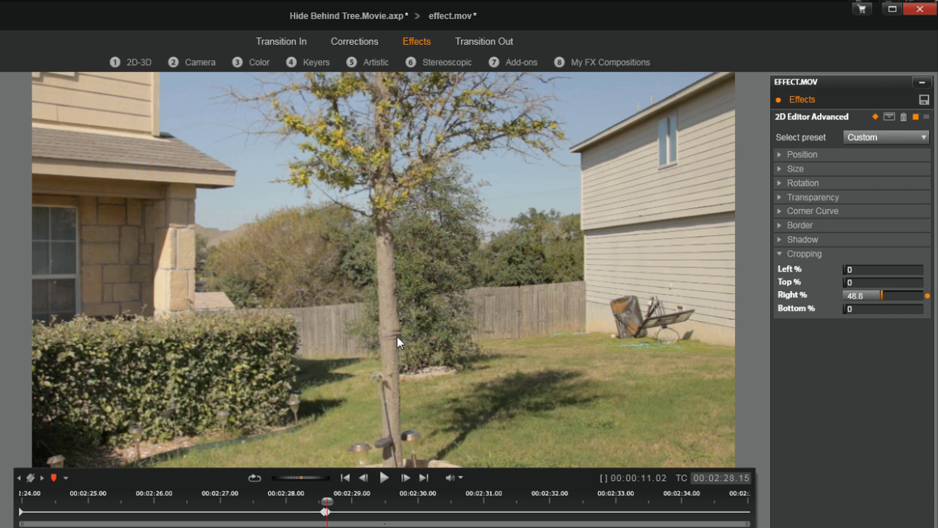
{"action": "left_click_drag", "start_coordinate": [324, 510], "coordinate": [283, 511]}
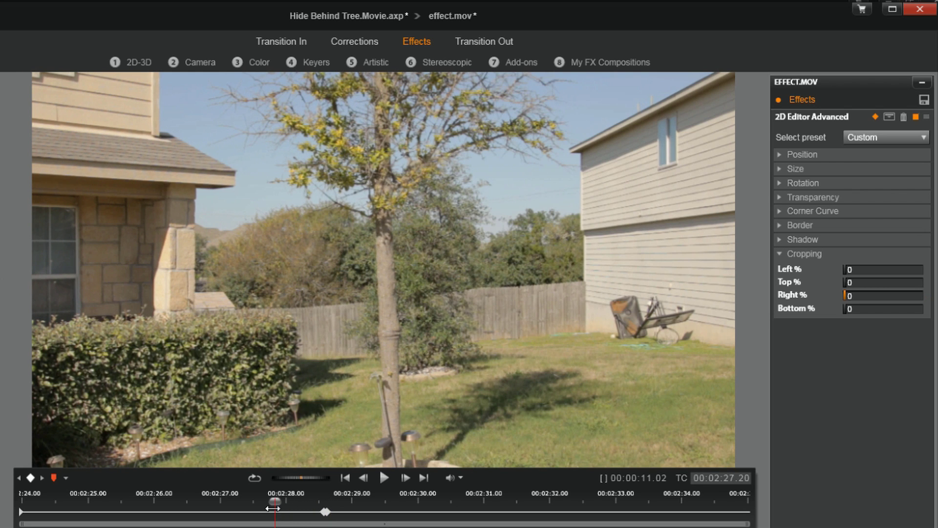
{"action": "left_click_drag", "start_coordinate": [282, 509], "coordinate": [414, 521]}
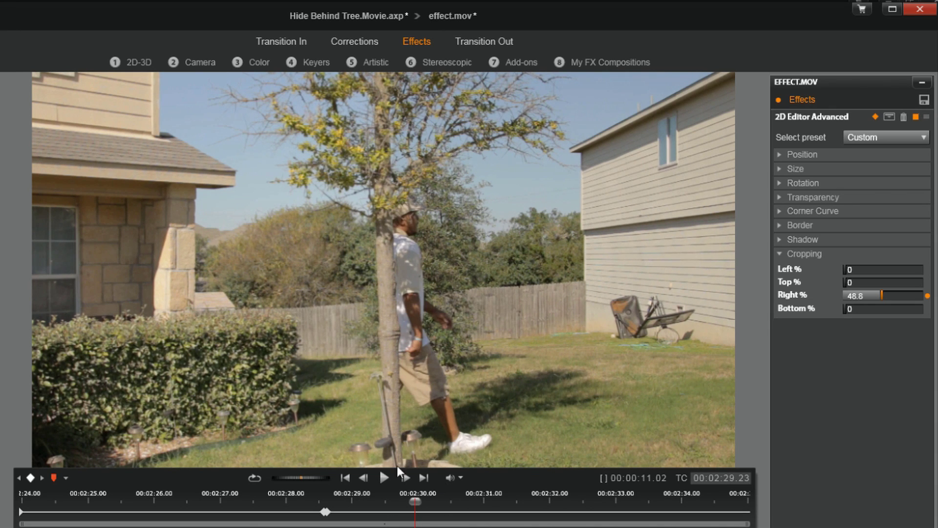
- Confirm Right % is 0 at 02:28.11 and 48.8 later, then apply the crop
{"action": "left_click_drag", "start_coordinate": [415, 503], "coordinate": [341, 514]}
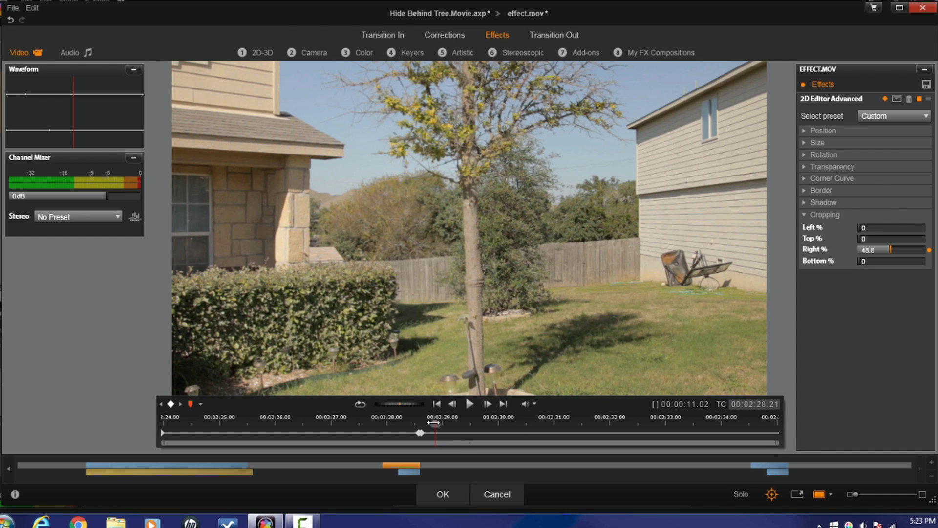
{"action": "left_click_drag", "start_coordinate": [434, 423], "coordinate": [412, 423]}
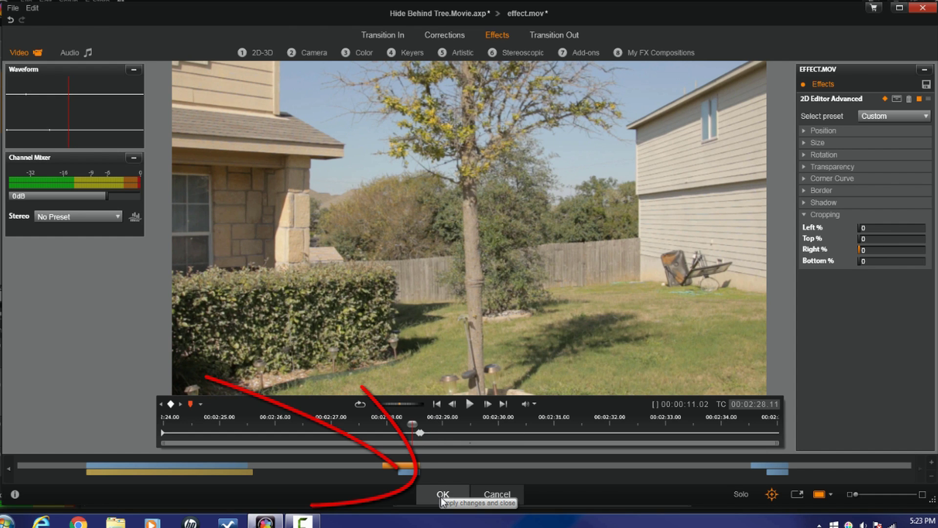
{"action": "left_click", "coordinate": [442, 494]}
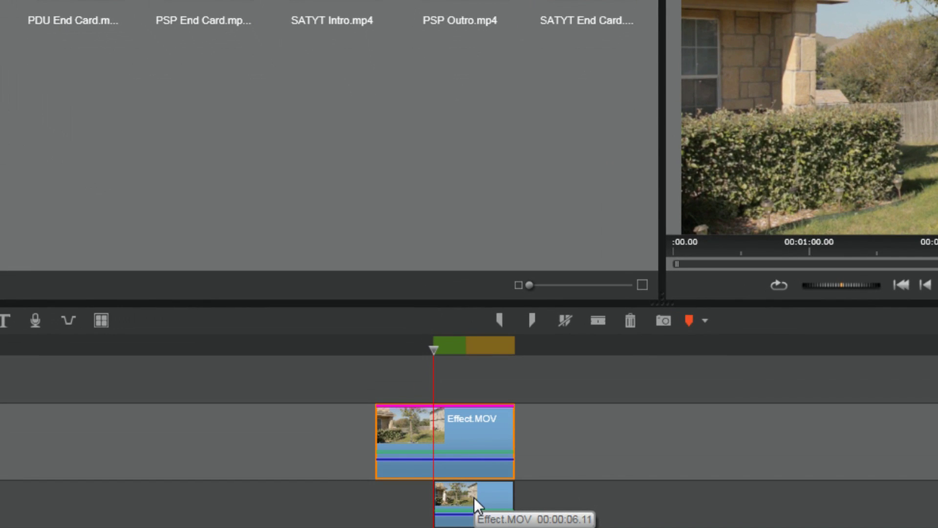
- Apply Image Correction to the Track 3 Effect.MOV clip with Brightness 6
{"action": "right_click", "coordinate": [476, 497]}
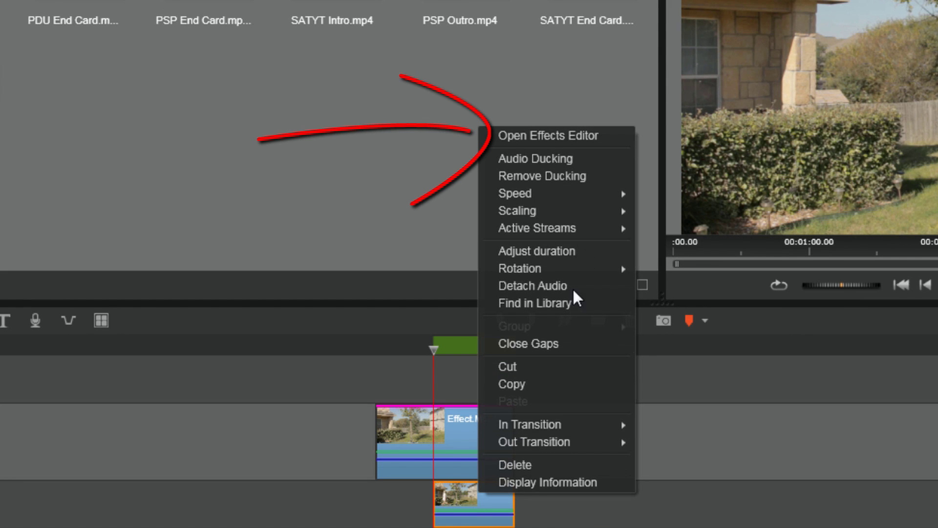
{"action": "left_click", "coordinate": [586, 131]}
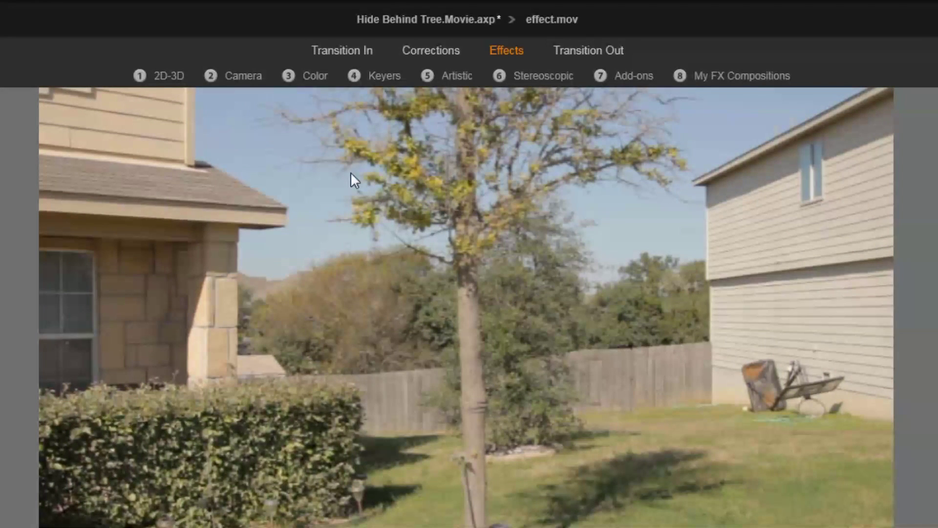
{"action": "left_click", "coordinate": [321, 75]}
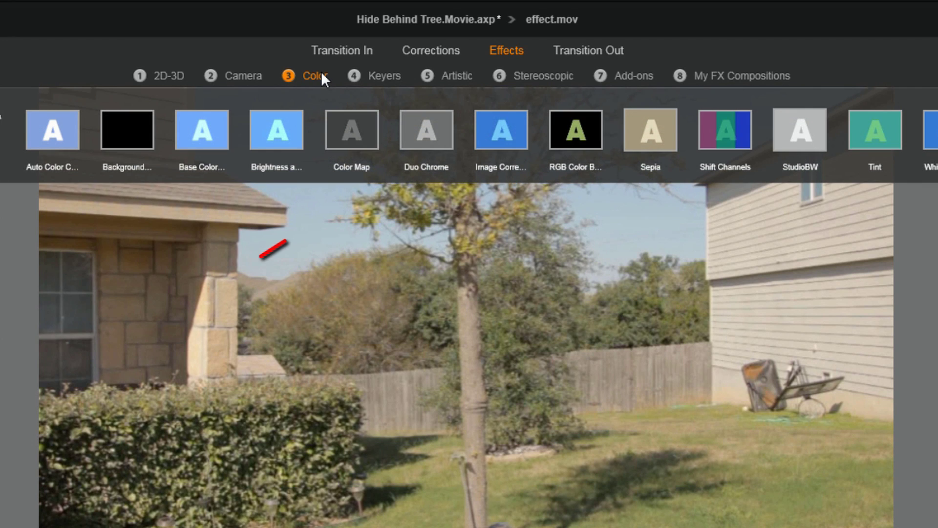
{"action": "left_click", "coordinate": [491, 133]}
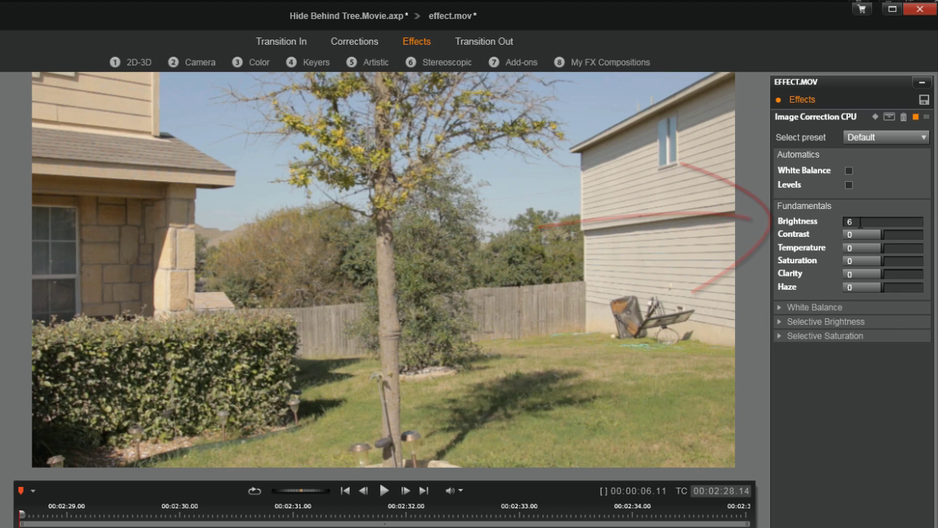
{"action": "type", "text": "6"}
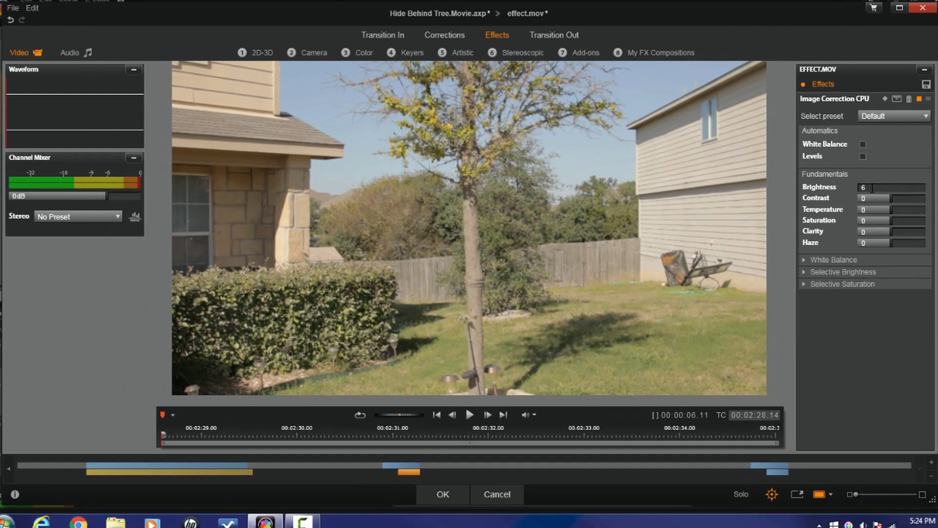
{"action": "key", "text": "Return"}
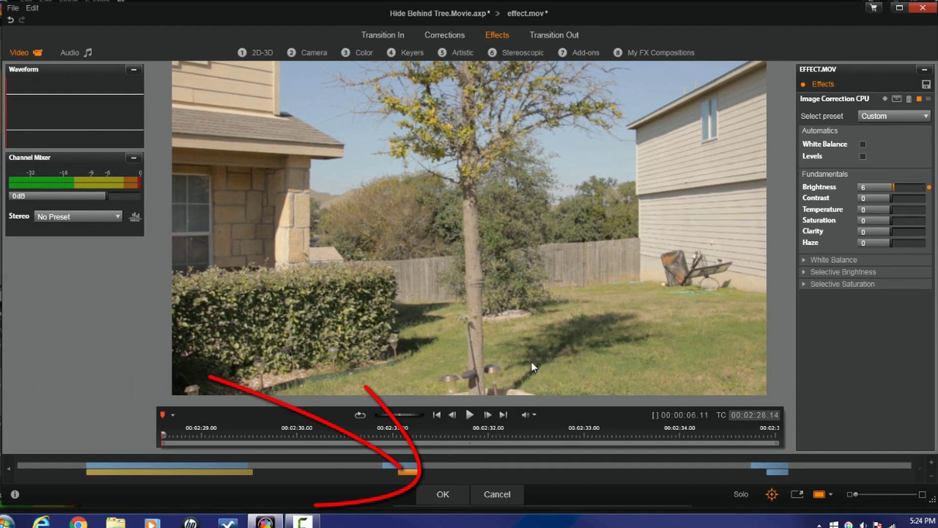
{"action": "left_click", "coordinate": [436, 494]}
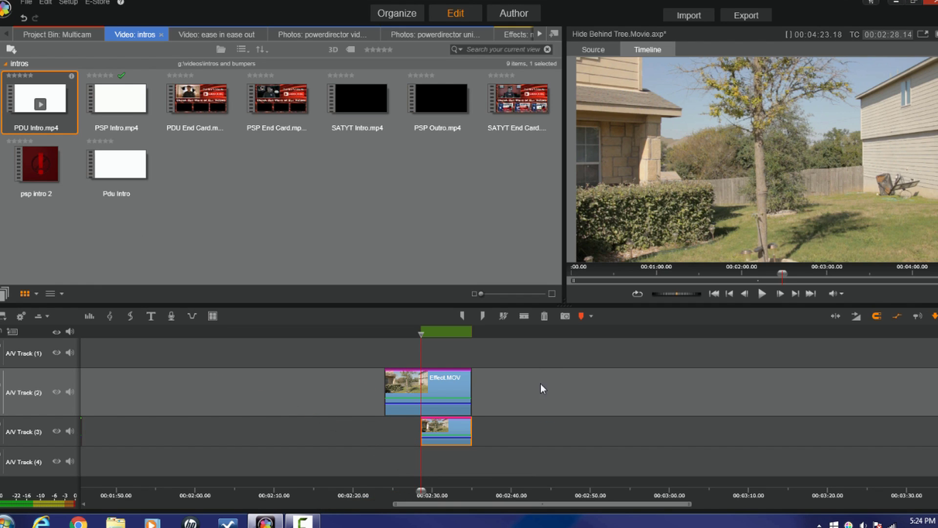
- Reopen the upper clip's effects editor, check the crop near 02:30.11, and close it
{"action": "left_click", "coordinate": [447, 387]}
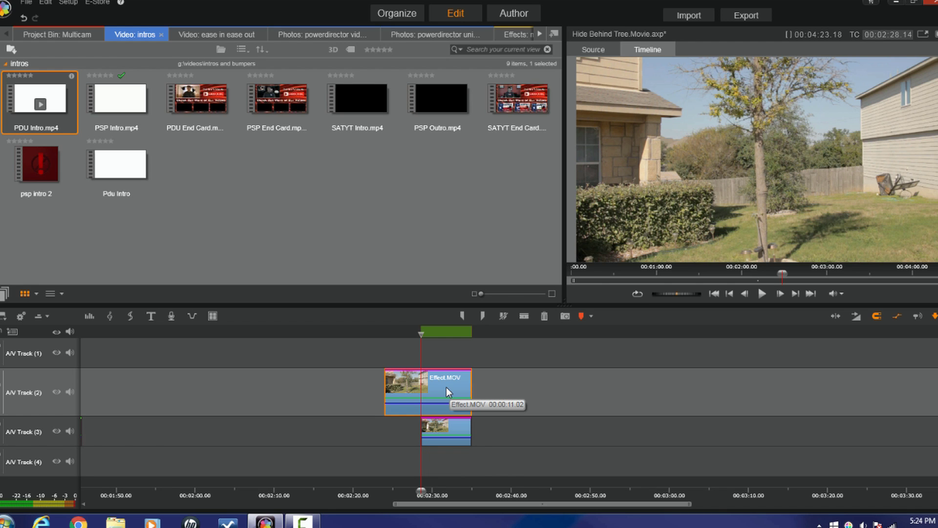
{"action": "right_click", "coordinate": [446, 387]}
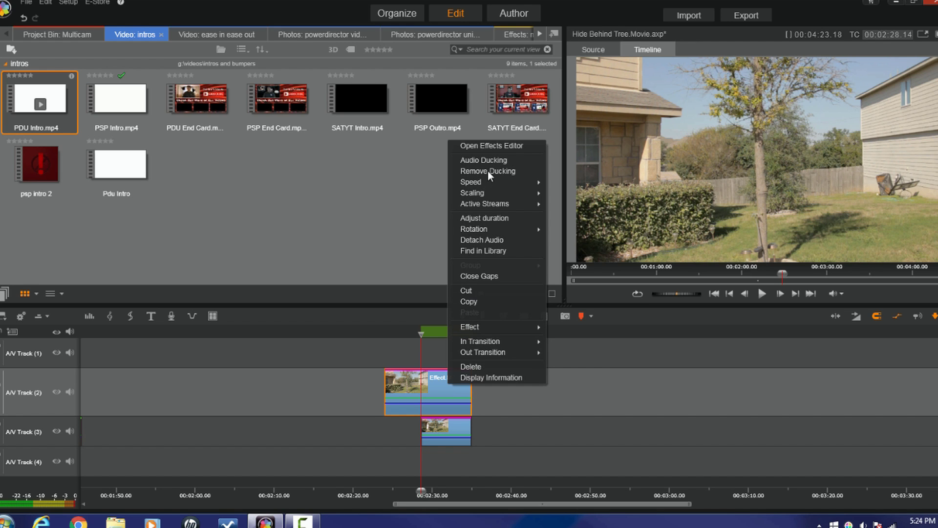
{"action": "left_click", "coordinate": [495, 146]}
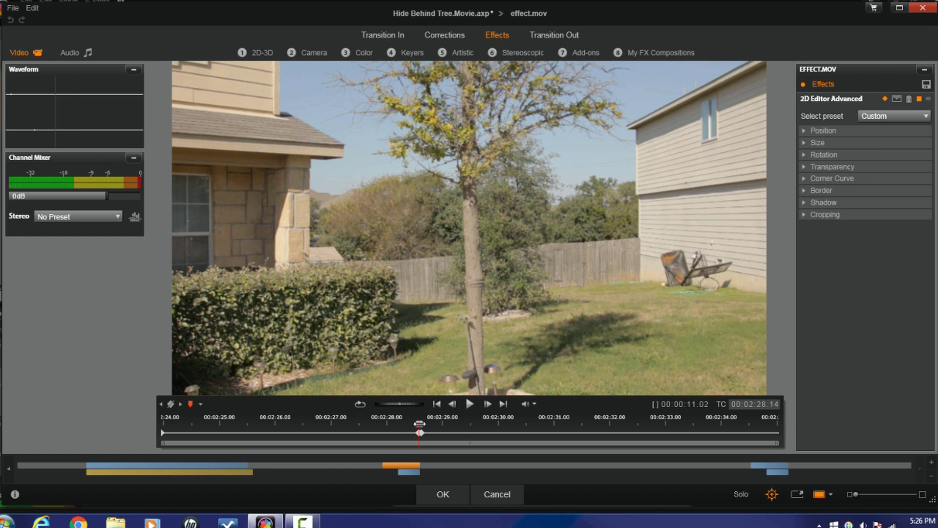
{"action": "mouse_move", "coordinate": [419, 424]}
{"action": "left_mouse_down"}
{"action": "mouse_move", "coordinate": [413, 429]}
{"action": "mouse_move", "coordinate": [440, 439]}
{"action": "mouse_move", "coordinate": [501, 448]}
{"action": "left_mouse_up"}
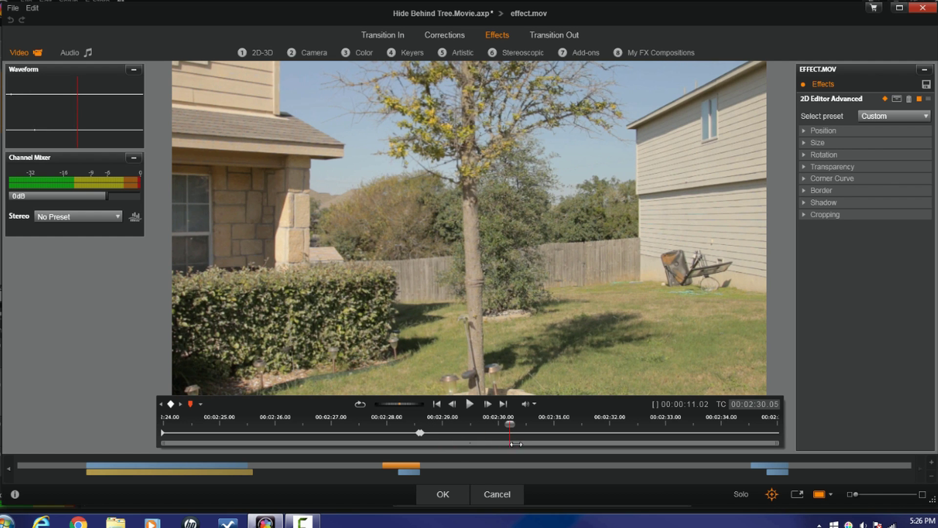
{"action": "left_click", "coordinate": [516, 443]}
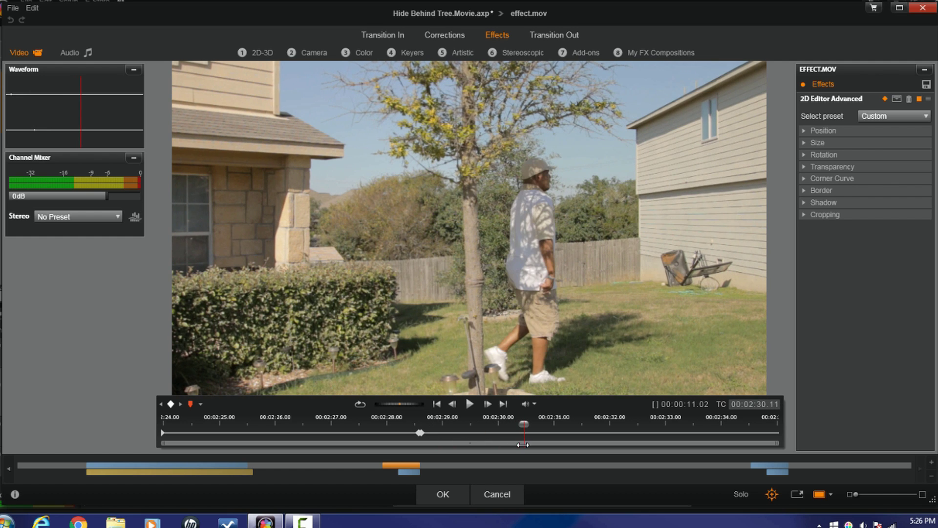
{"action": "left_click", "coordinate": [446, 494]}
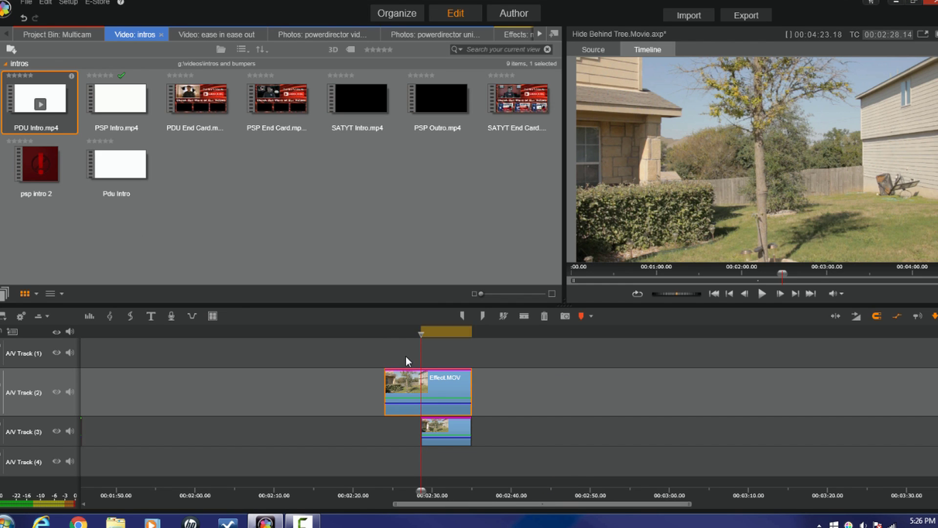
{"action": "left_click", "coordinate": [390, 334]}
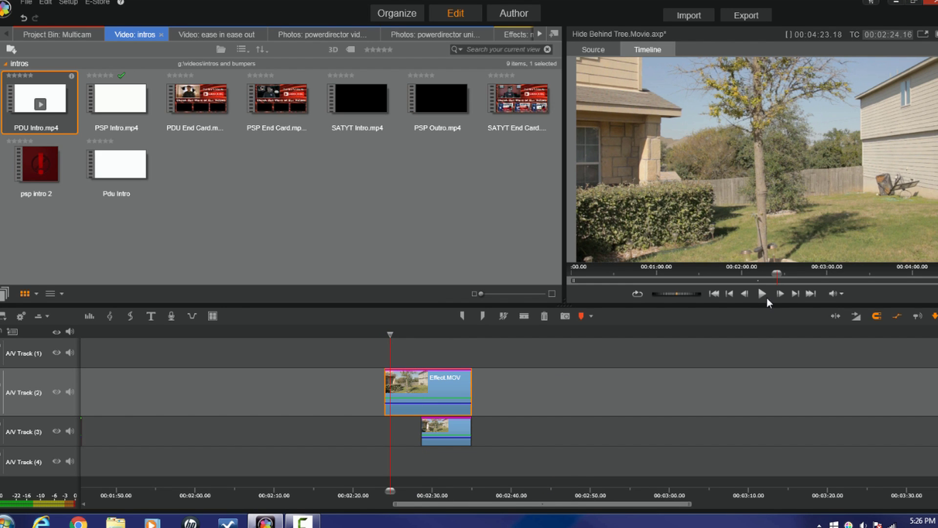